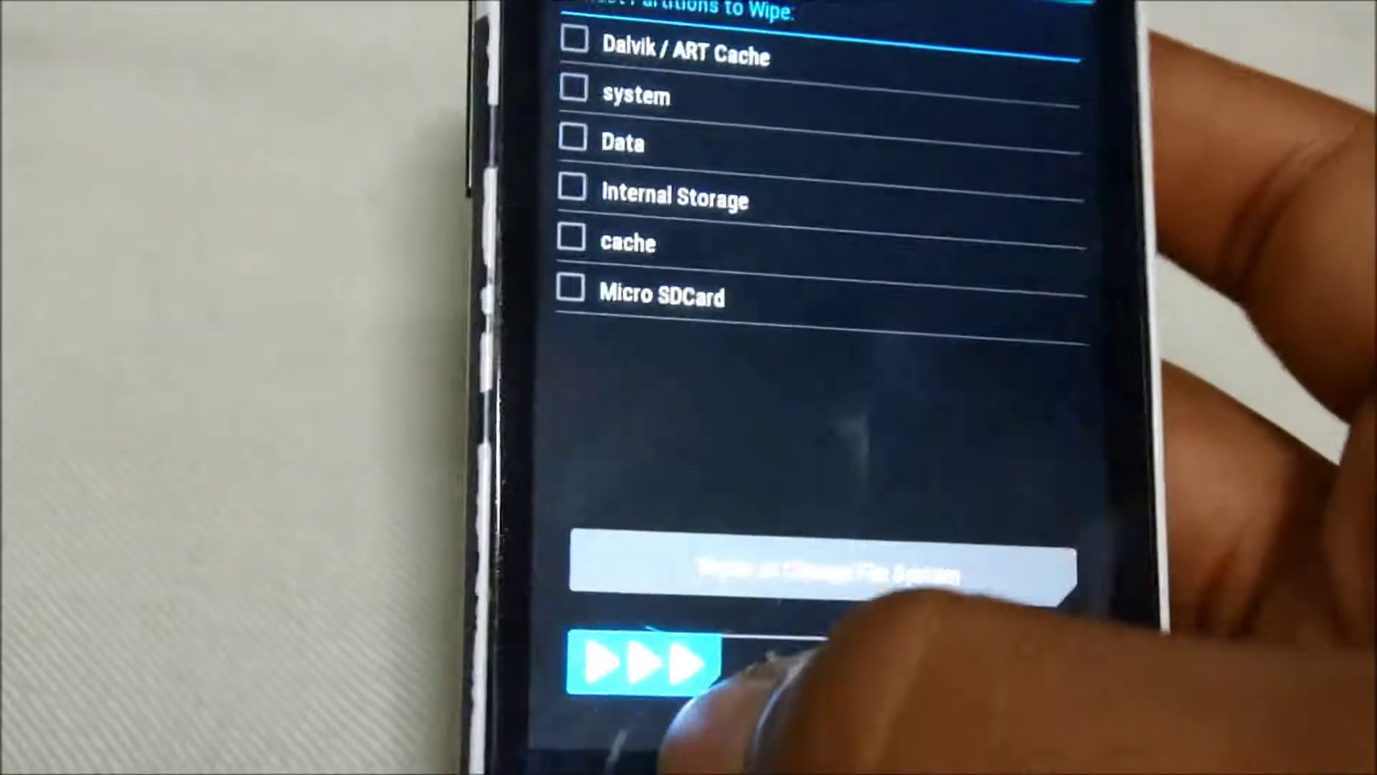
Step: Leave the Advanced Wipe partition list and return to the main Wipe page
{"action": "left_click", "coordinate": [698, 759]}
Step: Return to the TWRP main menu and open the Install zip browser
{"action": "left_click", "coordinate": [700, 742]}
{"action": "left_click", "coordinate": [861, 204]}
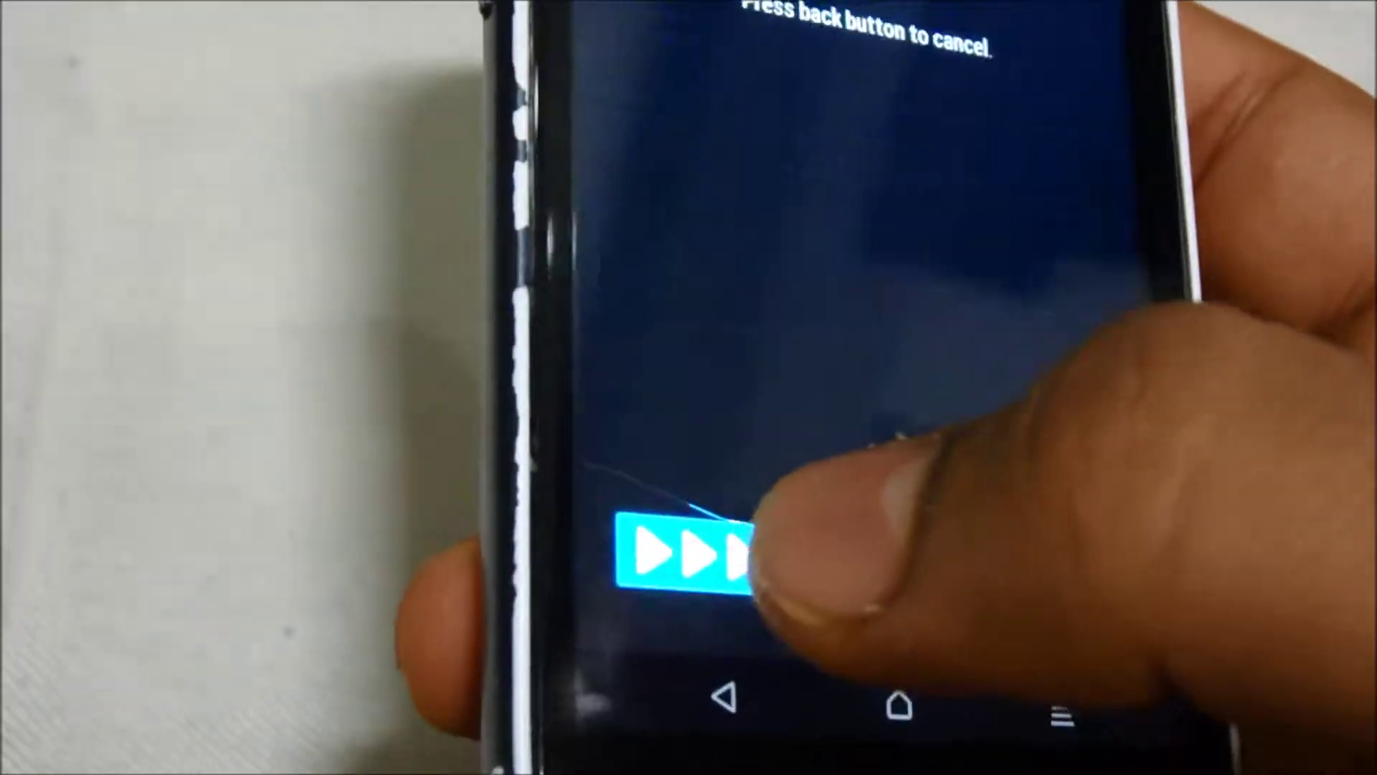
Step: Swipe the slider to confirm flashing the Hexagon ROM zip
{"action": "left_click_drag", "start_coordinate": [689, 551], "coordinate": [872, 552]}
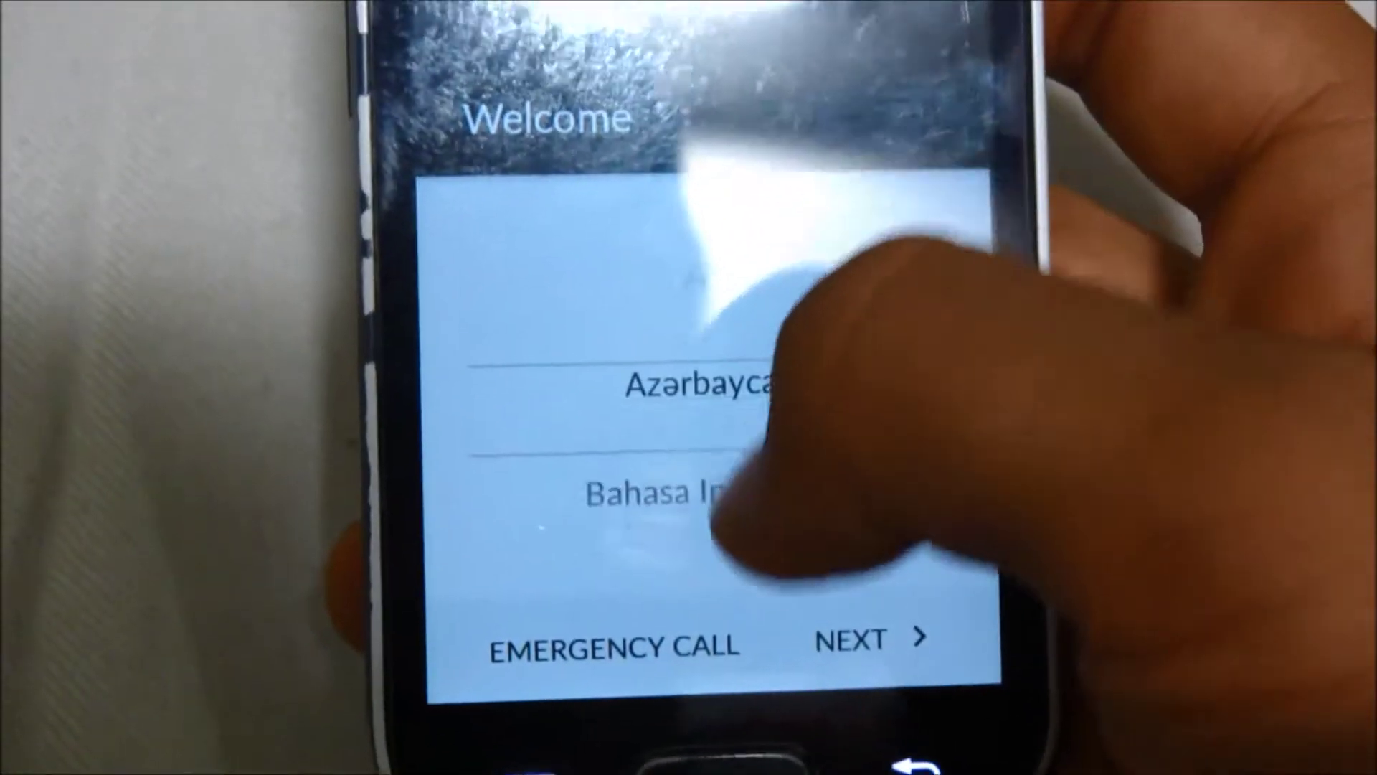
{"action": "scroll", "coordinate": [721, 377], "scroll_direction": "down", "scroll_amount": 1}
{"action": "scroll", "coordinate": [721, 377], "scroll_direction": "down", "scroll_amount": 1}
{"action": "scroll", "coordinate": [721, 377], "scroll_direction": "down", "scroll_amount": 1}
{"action": "scroll", "coordinate": [722, 376], "scroll_direction": "down", "scroll_amount": 1}
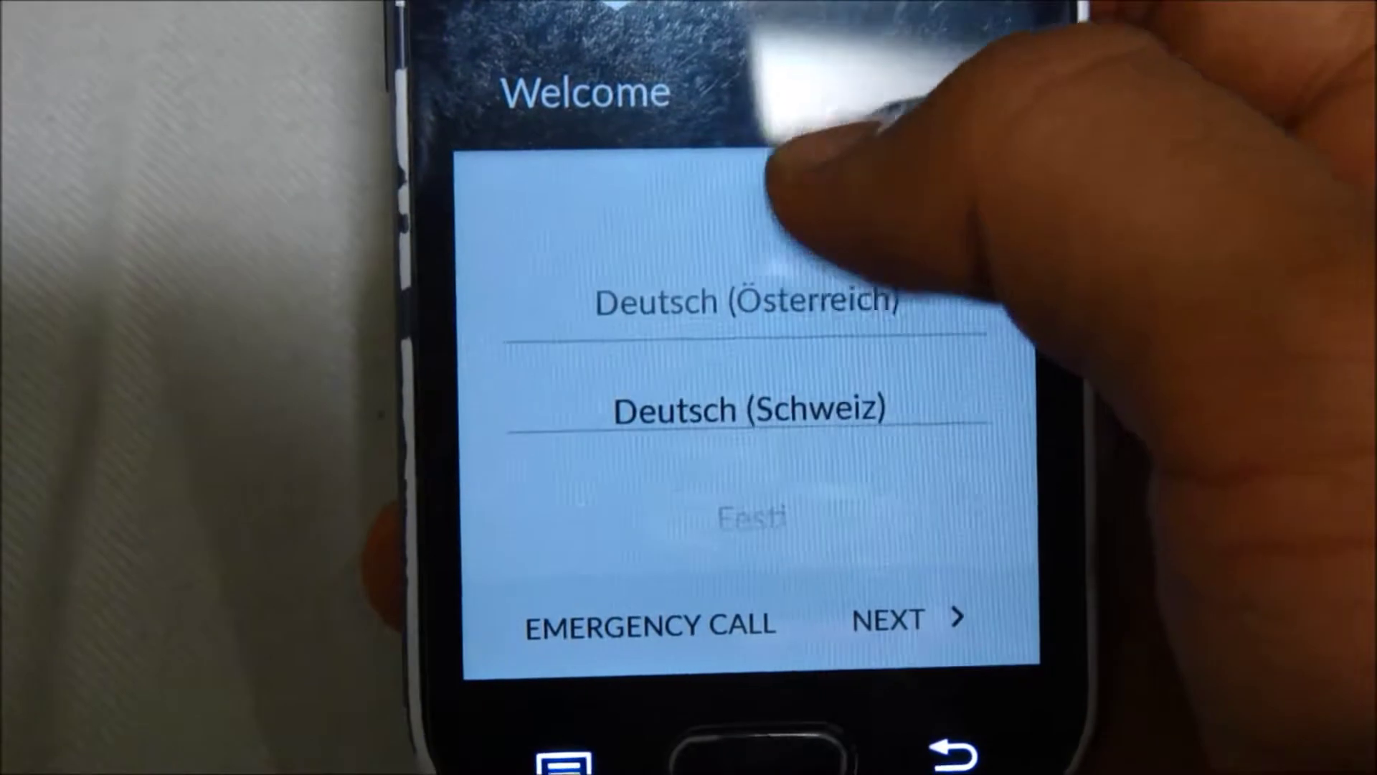
{"action": "scroll", "coordinate": [721, 376], "scroll_direction": "down", "scroll_amount": 1}
{"action": "scroll", "coordinate": [722, 377], "scroll_direction": "down", "scroll_amount": 1}
{"action": "scroll", "coordinate": [732, 409], "scroll_direction": "down", "scroll_amount": 1}
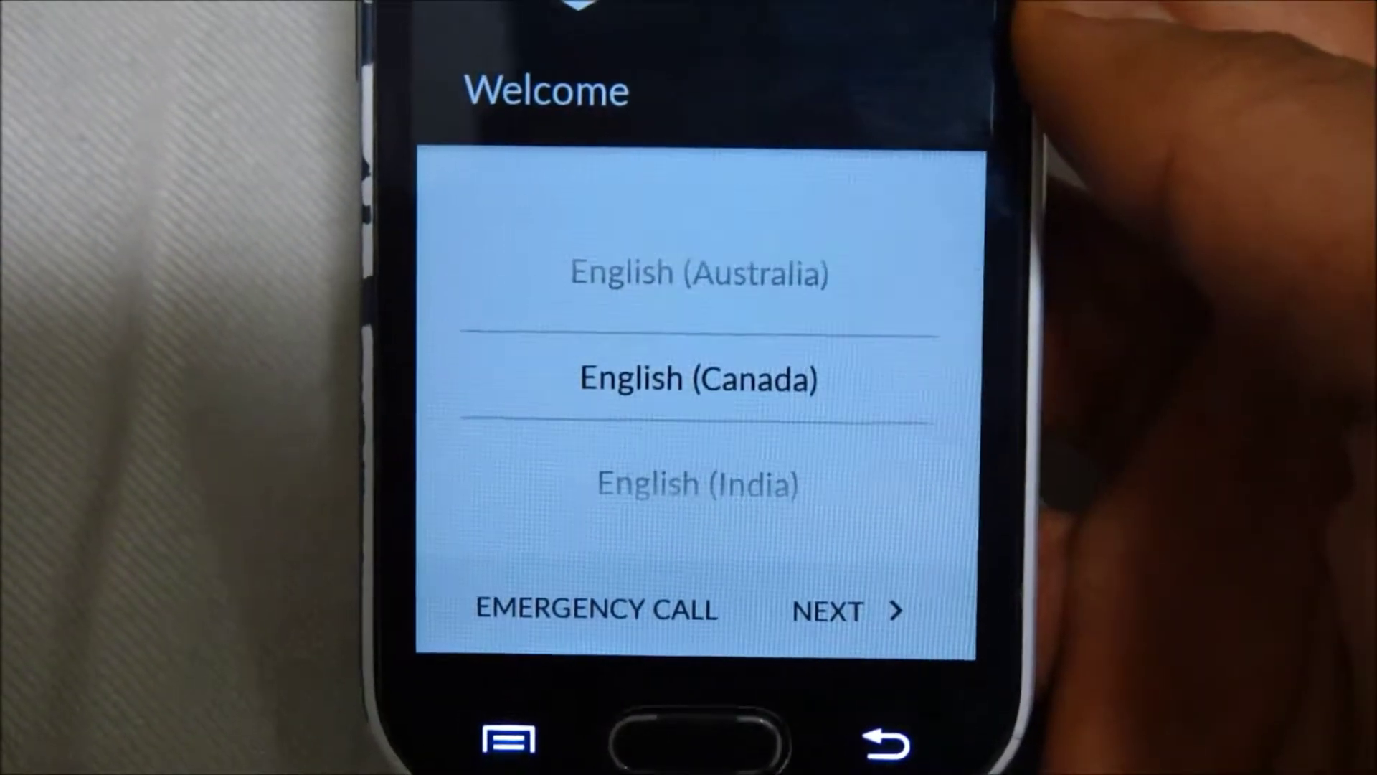
Step: Turn the phone's screen off with the power key
{"action": "key", "text": "XF86PowerOff"}
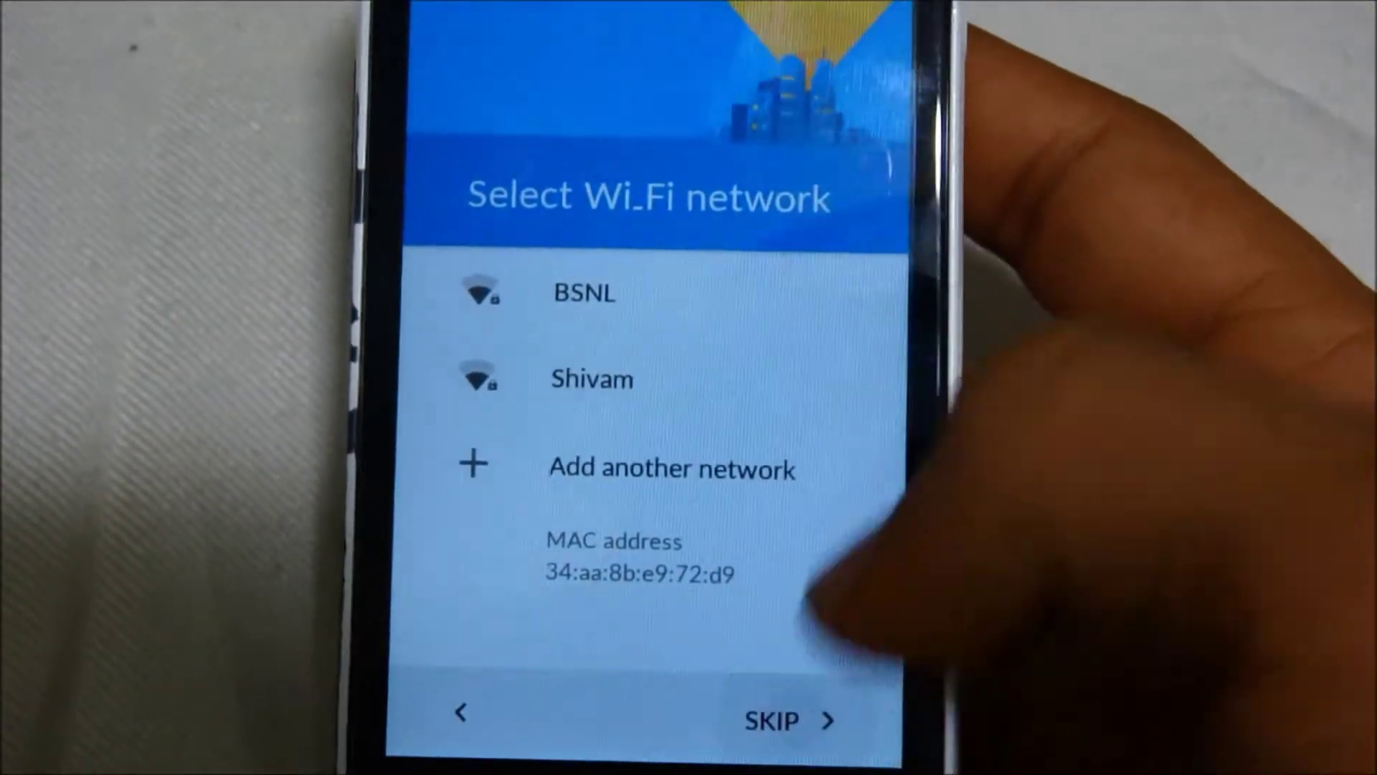
Step: Skip Wi‑Fi setup, confirming Skip Anyway both times
{"action": "left_click", "coordinate": [759, 739]}
{"action": "left_click", "coordinate": [753, 479]}
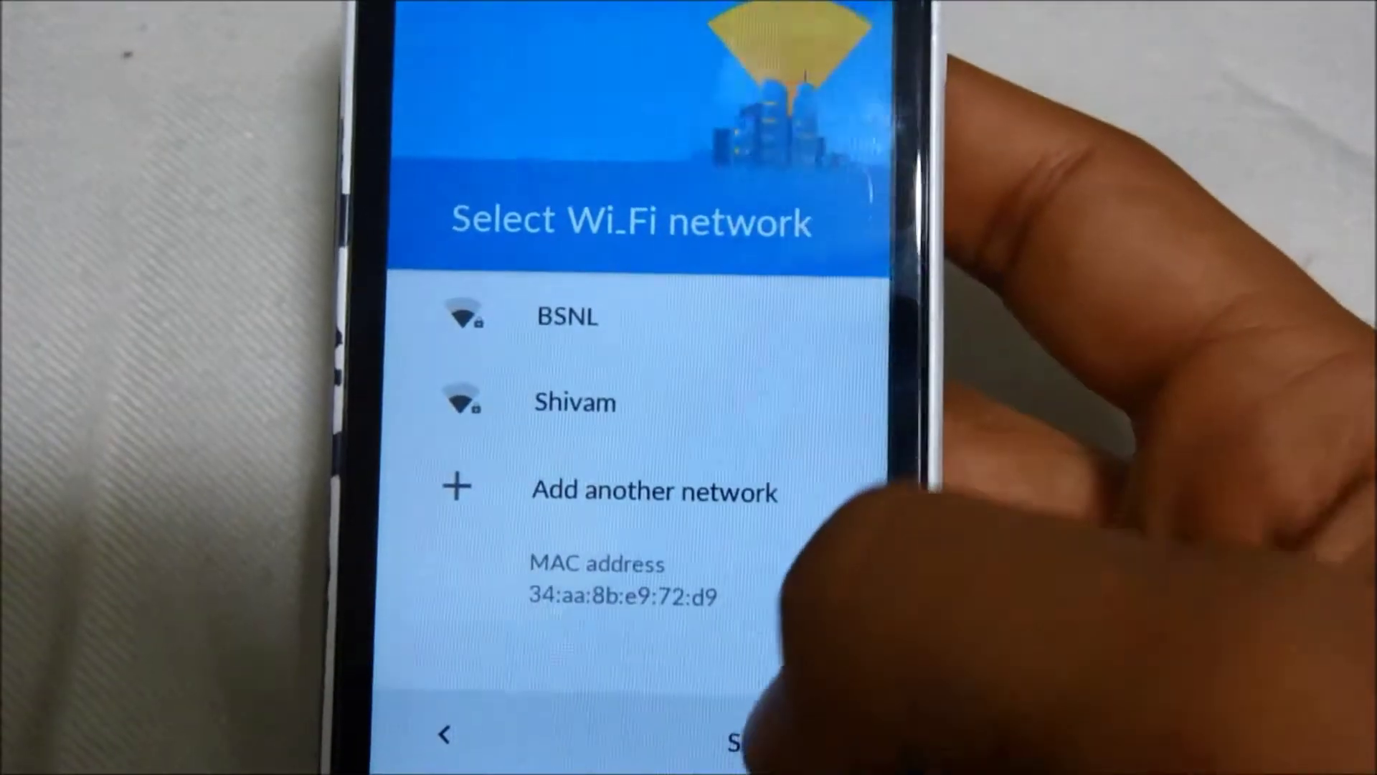
{"action": "left_click", "coordinate": [766, 759]}
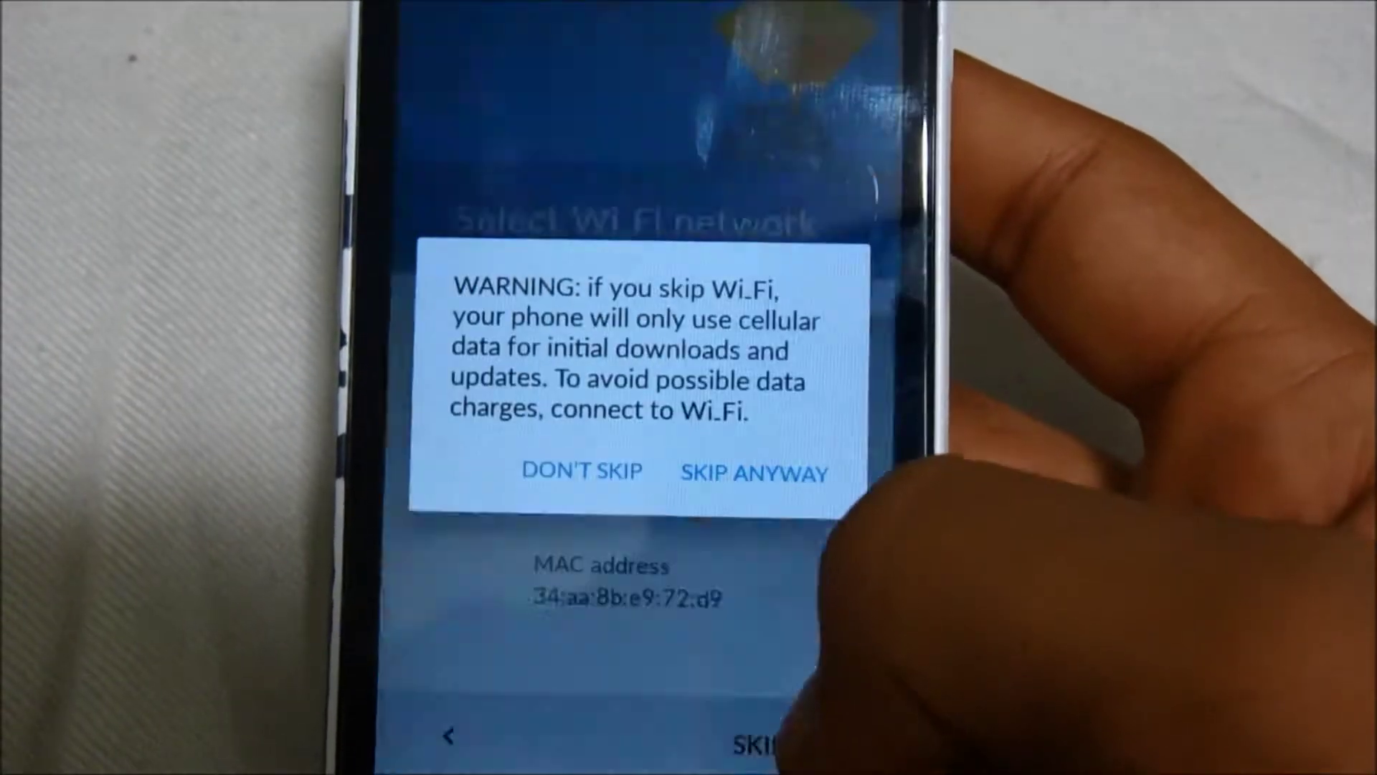
{"action": "left_click", "coordinate": [742, 478]}
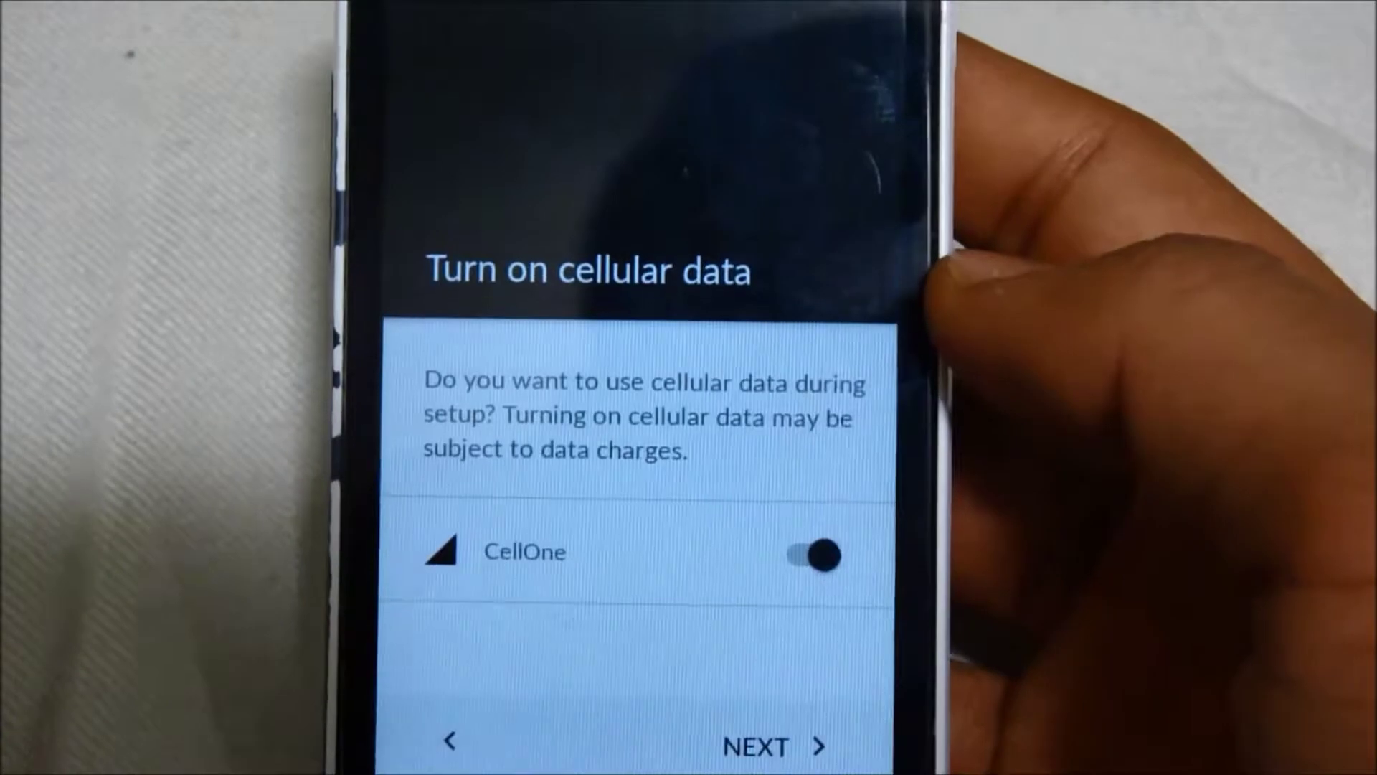
Step: Turn off CellOne cellular data and continue past Location services
{"action": "left_click", "coordinate": [817, 554]}
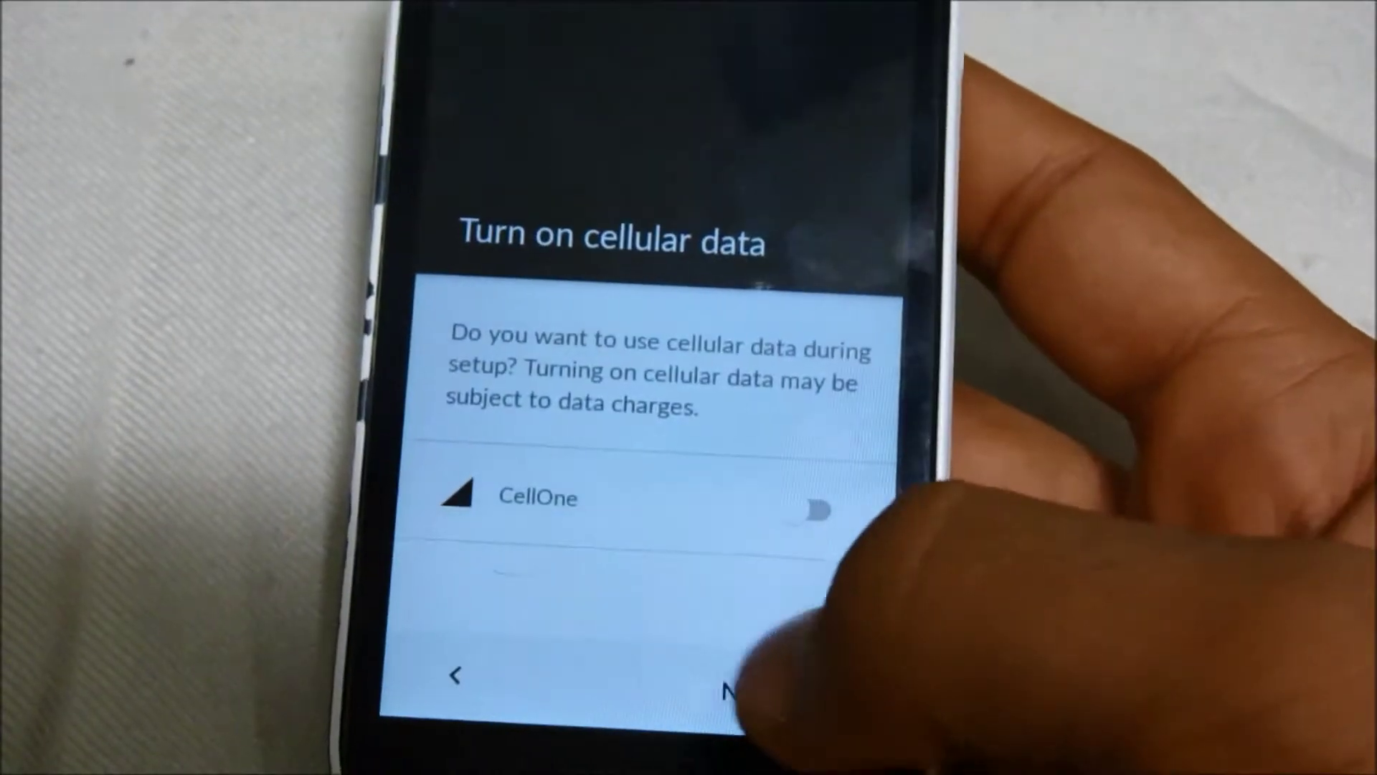
{"action": "left_click", "coordinate": [753, 694]}
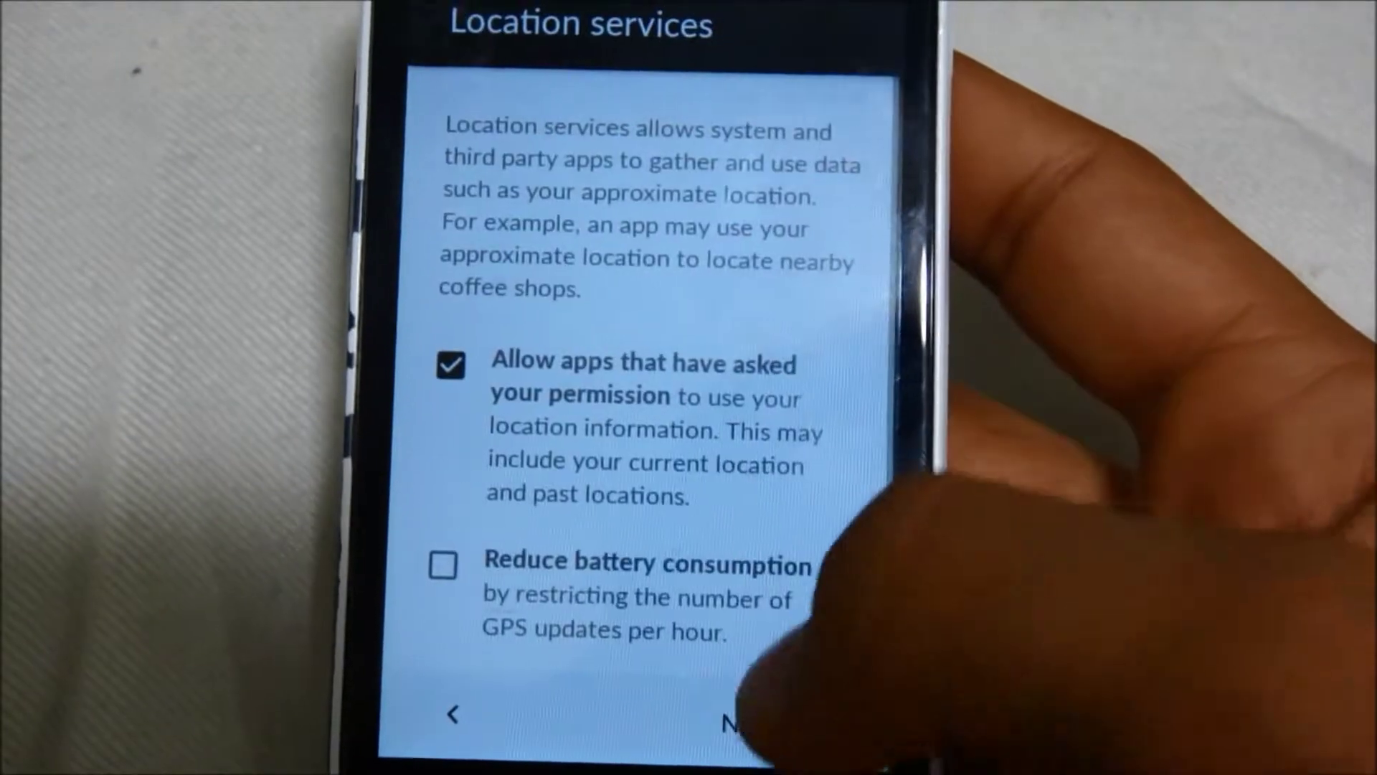
{"action": "left_click", "coordinate": [753, 722]}
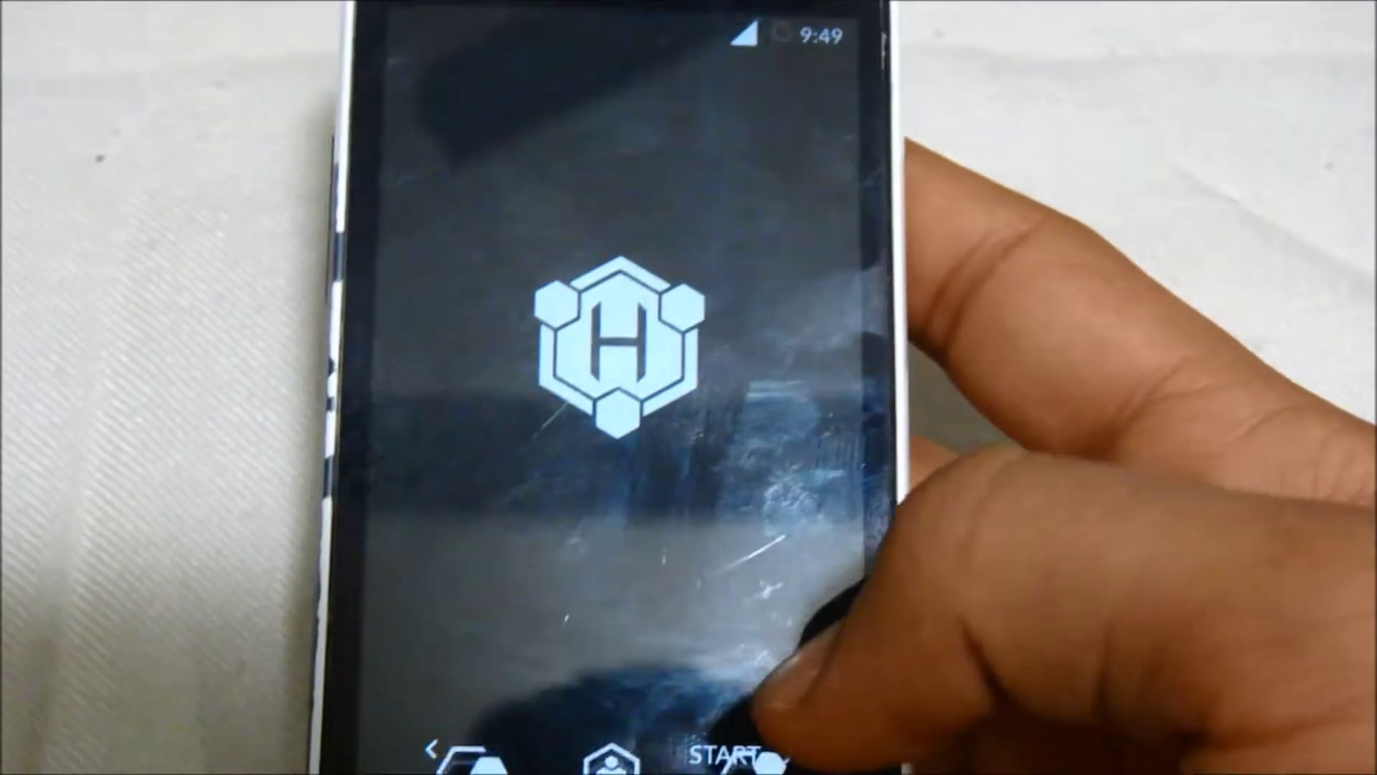
Step: Tap Start, dismiss the carrier data-cost message, and agree to the Find apps terms
{"action": "left_click", "coordinate": [699, 758]}
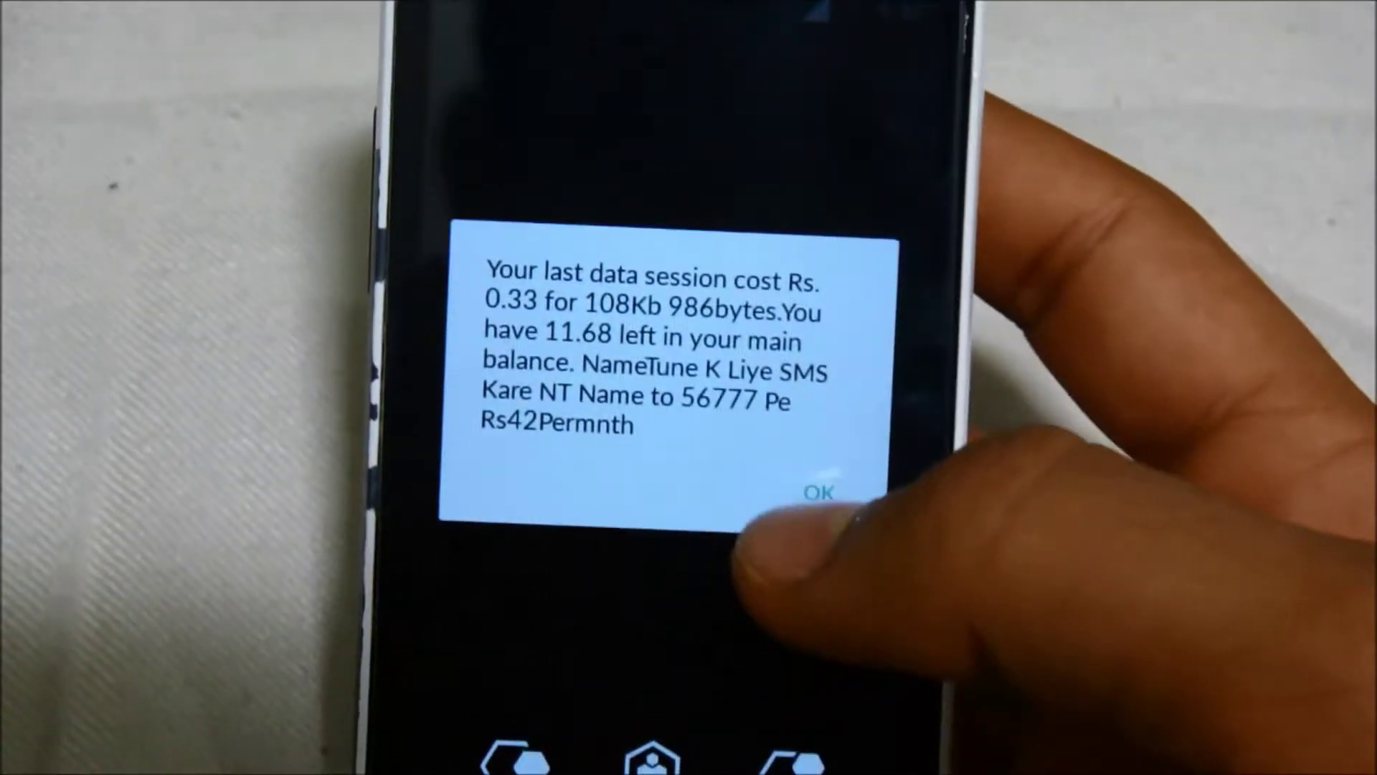
{"action": "left_click", "coordinate": [829, 495]}
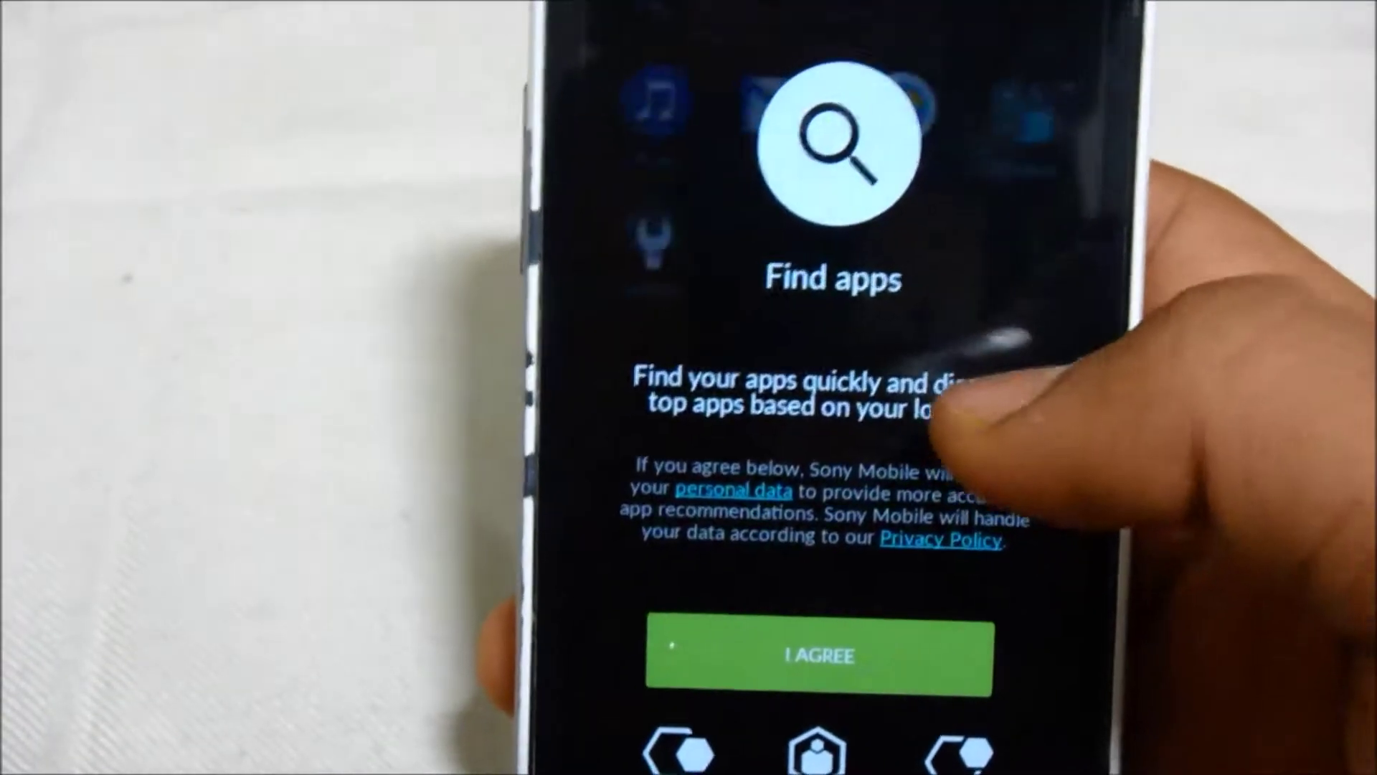
{"action": "left_click", "coordinate": [820, 656]}
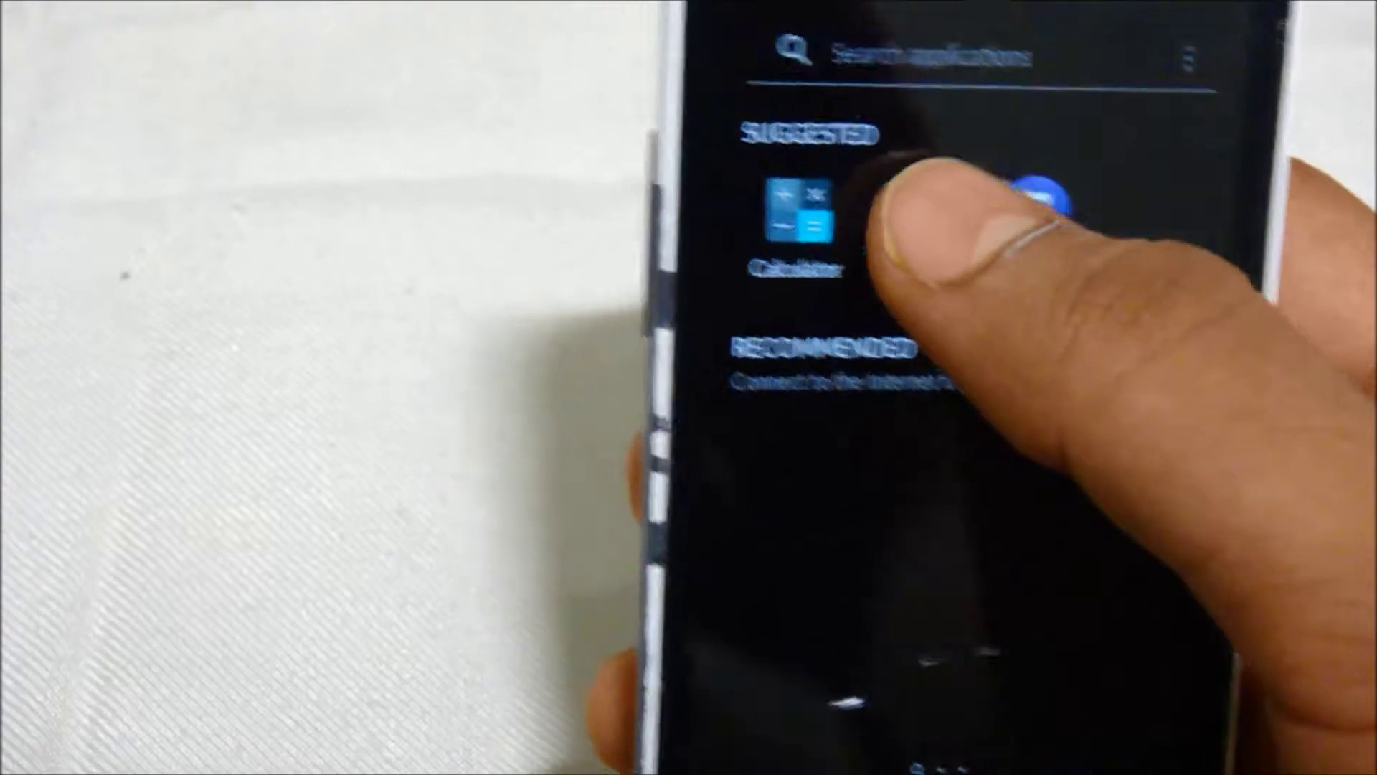
Step: From Settings, launch the Android 6.0.1 Marshmallow easter egg and recolour the marshmallow
{"action": "left_click", "coordinate": [773, 156]}
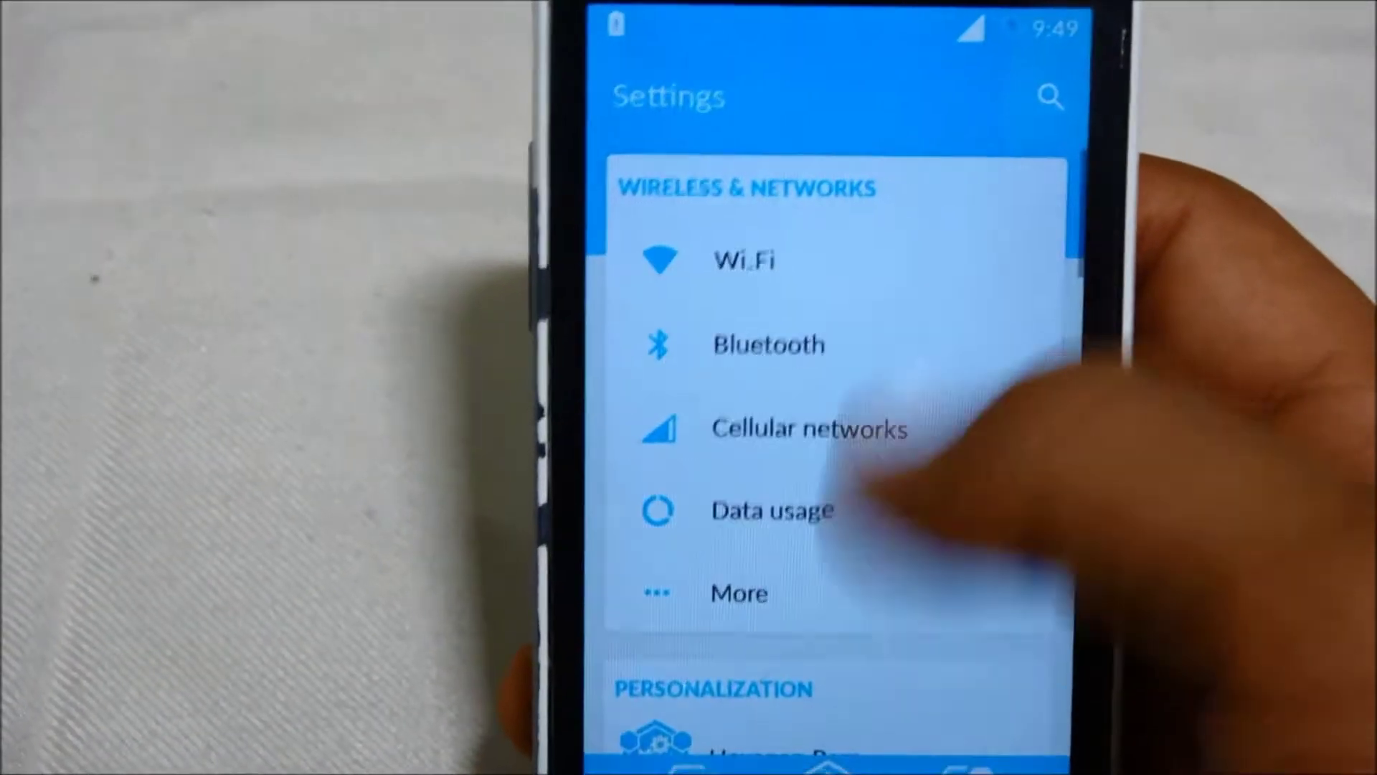
{"action": "scroll", "coordinate": [850, 430], "scroll_direction": "down", "scroll_amount": 5}
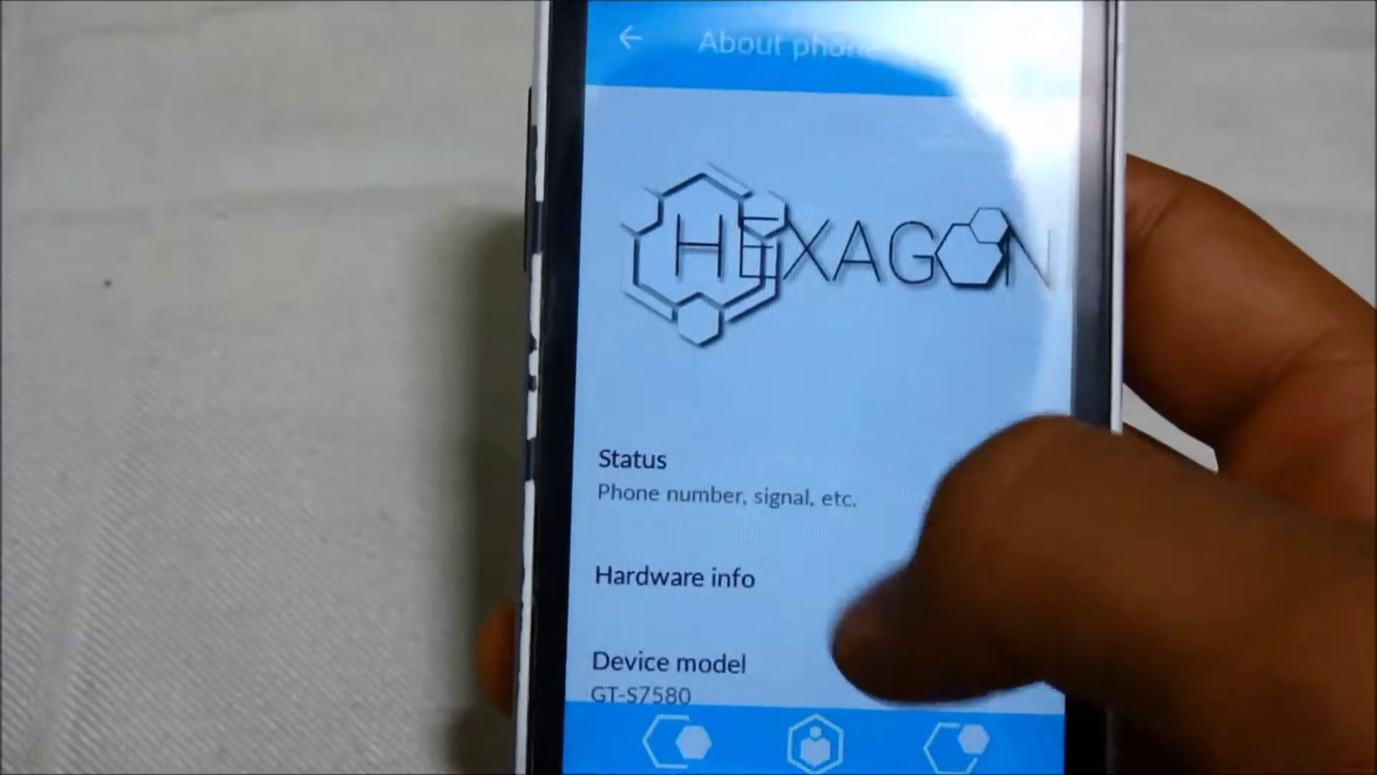
{"action": "scroll", "coordinate": [840, 431], "scroll_direction": "down", "scroll_amount": 5}
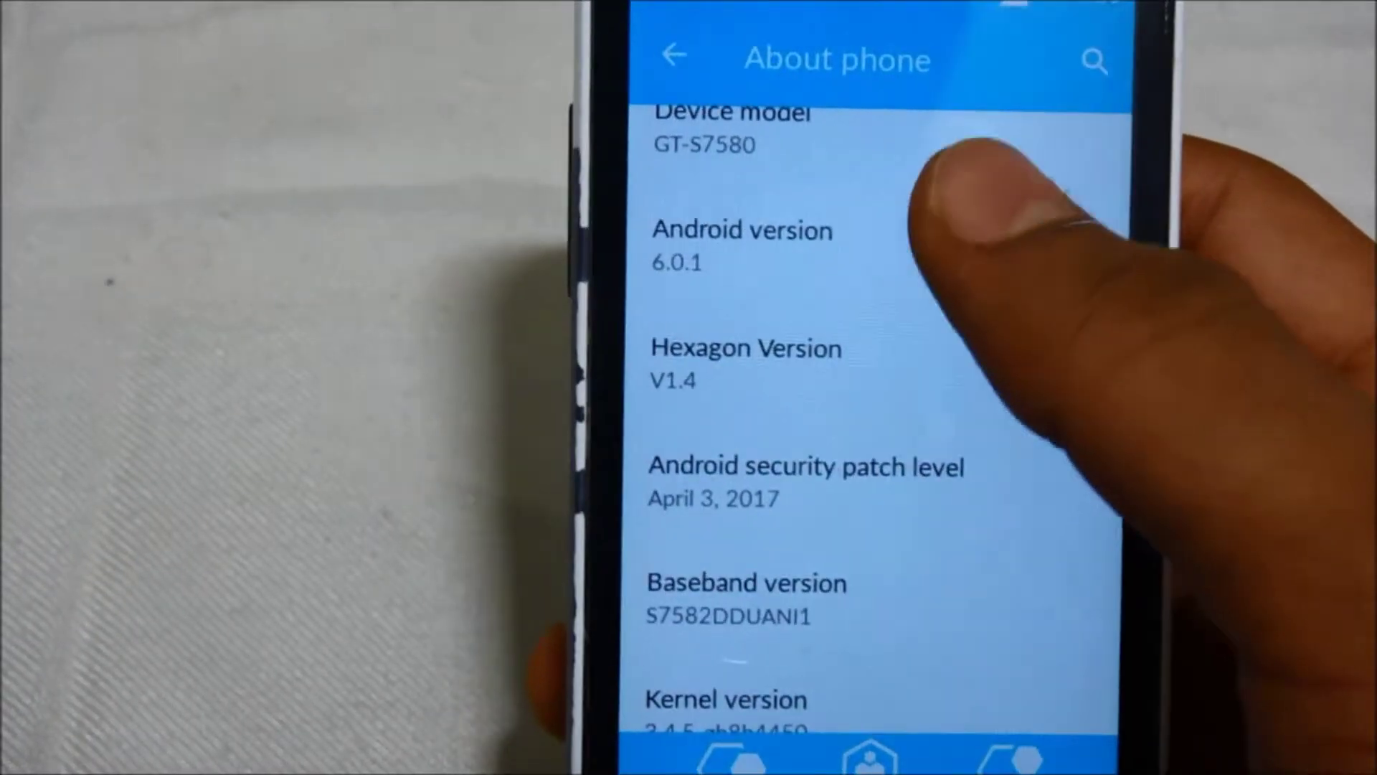
{"action": "left_click", "coordinate": [973, 220]}
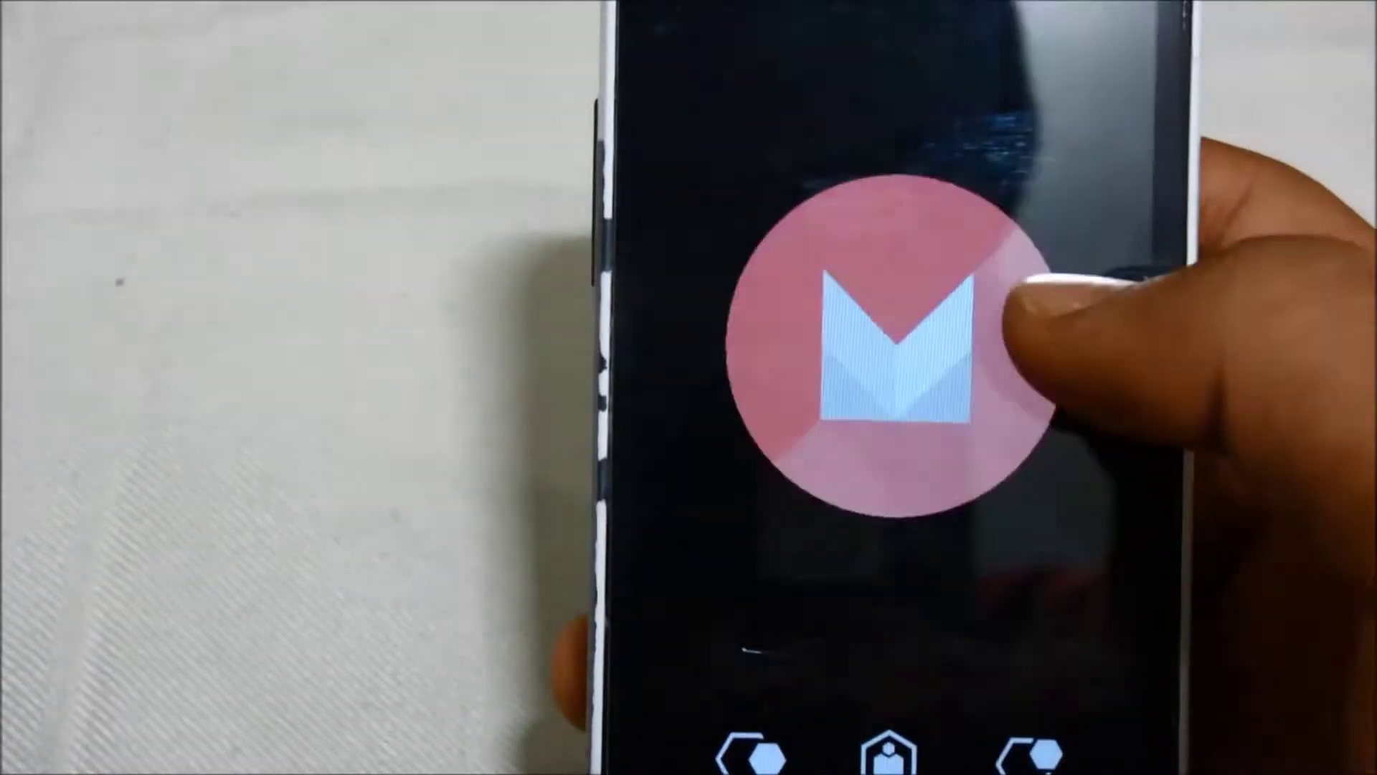
{"action": "left_click", "coordinate": [964, 329]}
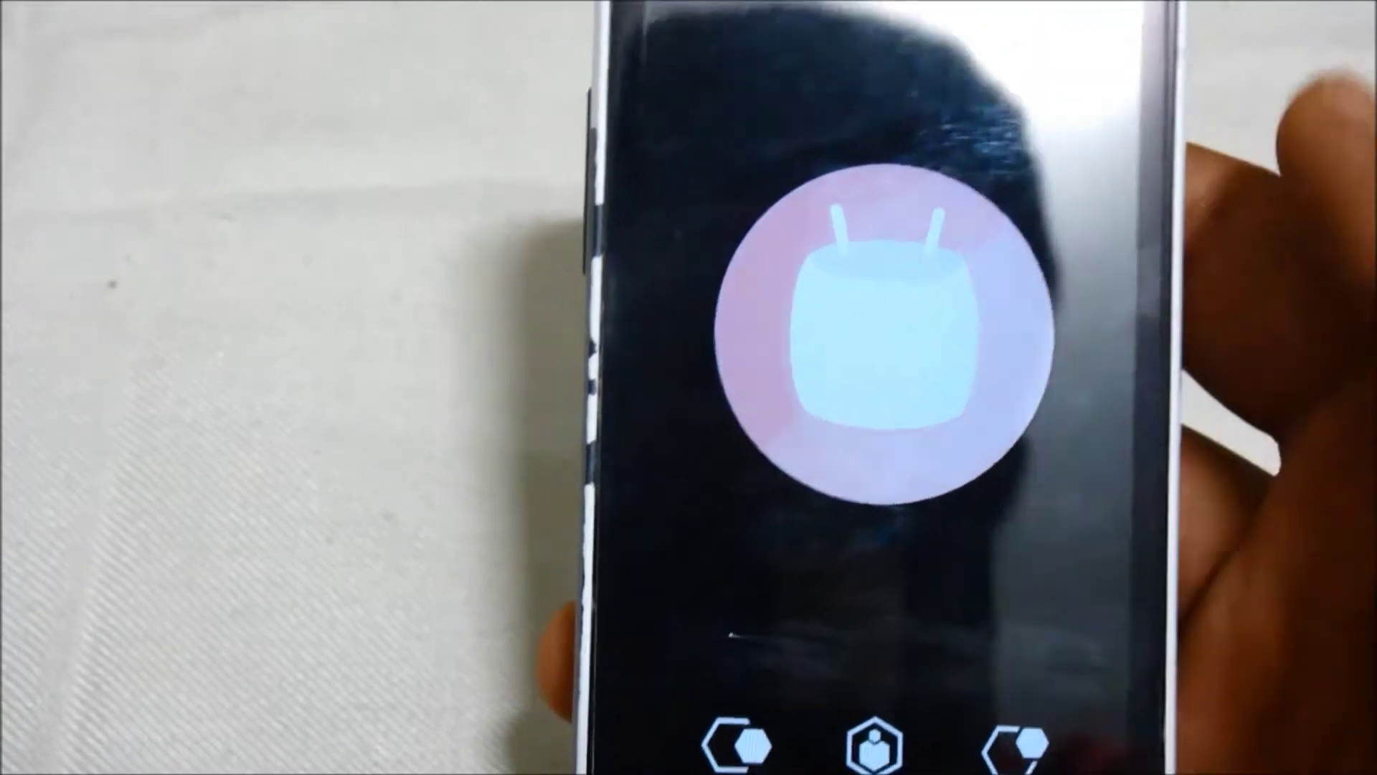